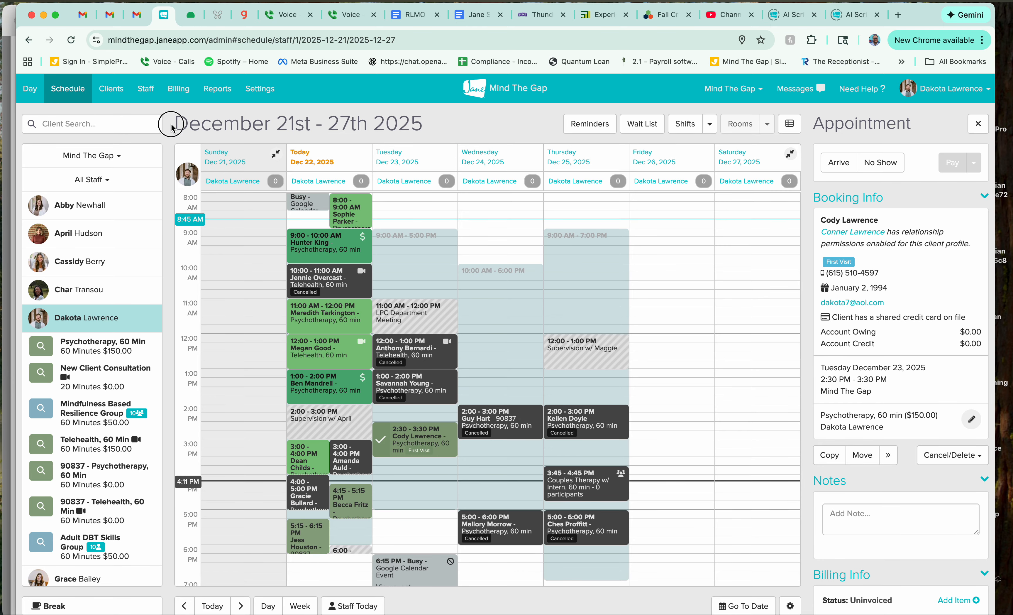
Step: Open the client's profile from the Tuesday December 23, 2:30 PM appointment on the schedule
left_click(979, 125)
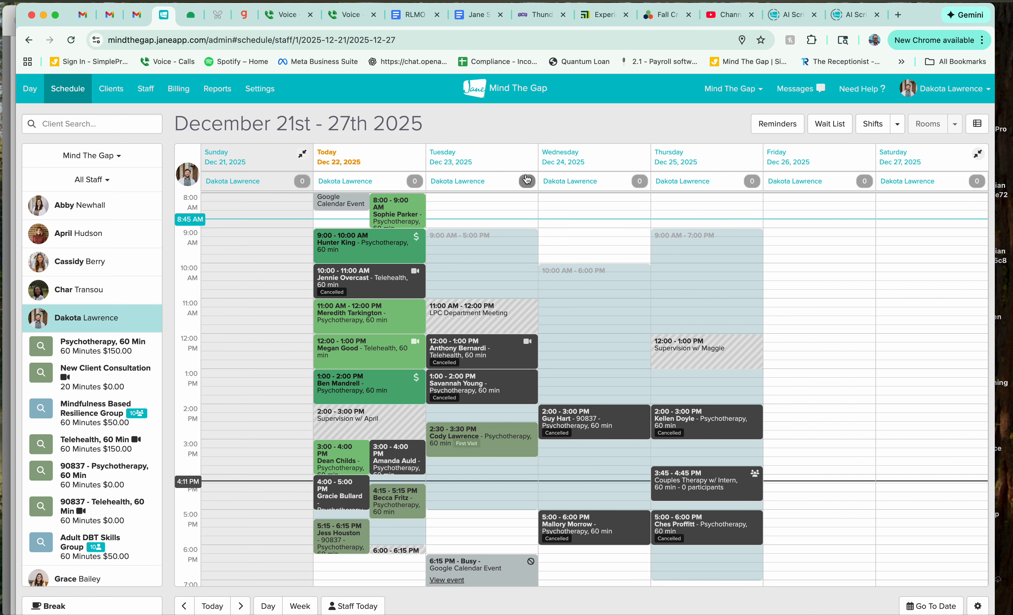
left_click(454, 434)
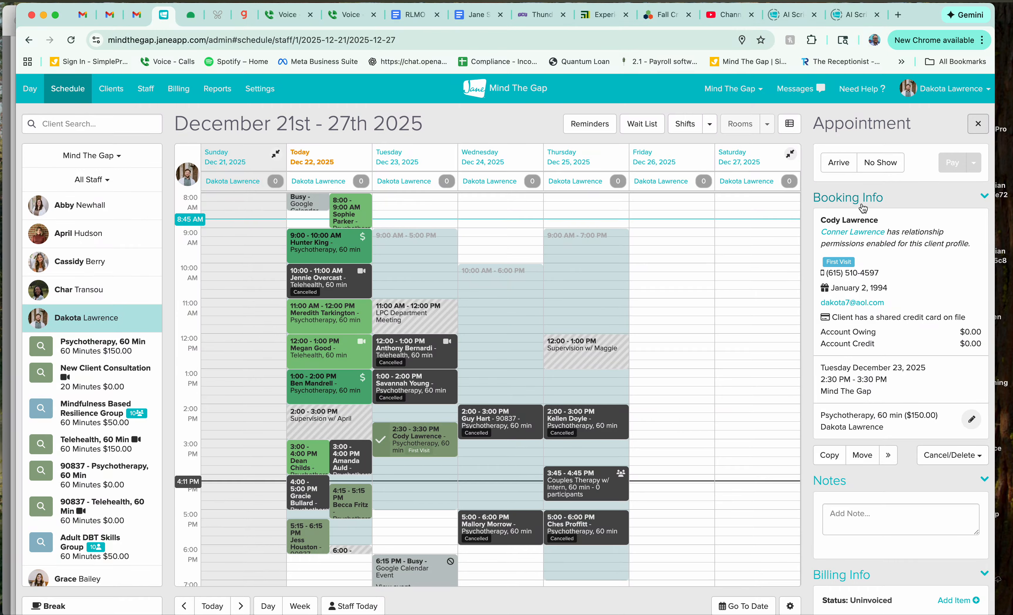
left_click(959, 281)
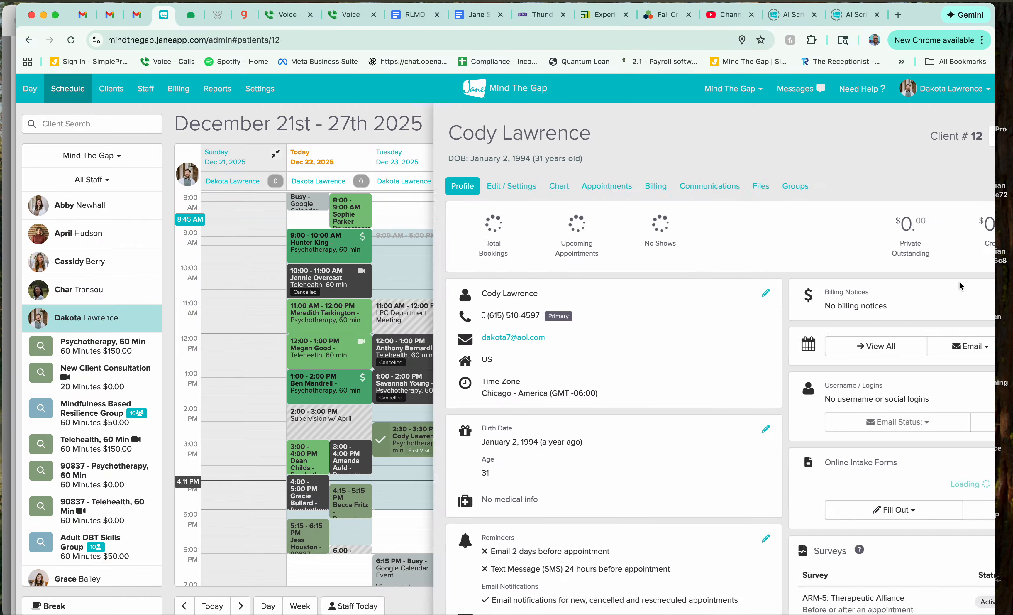
Step: Review the client's profile for intake forms, surveys and relationships, and show the intake forms available to fill out
scroll(759, 312, "down", 2)
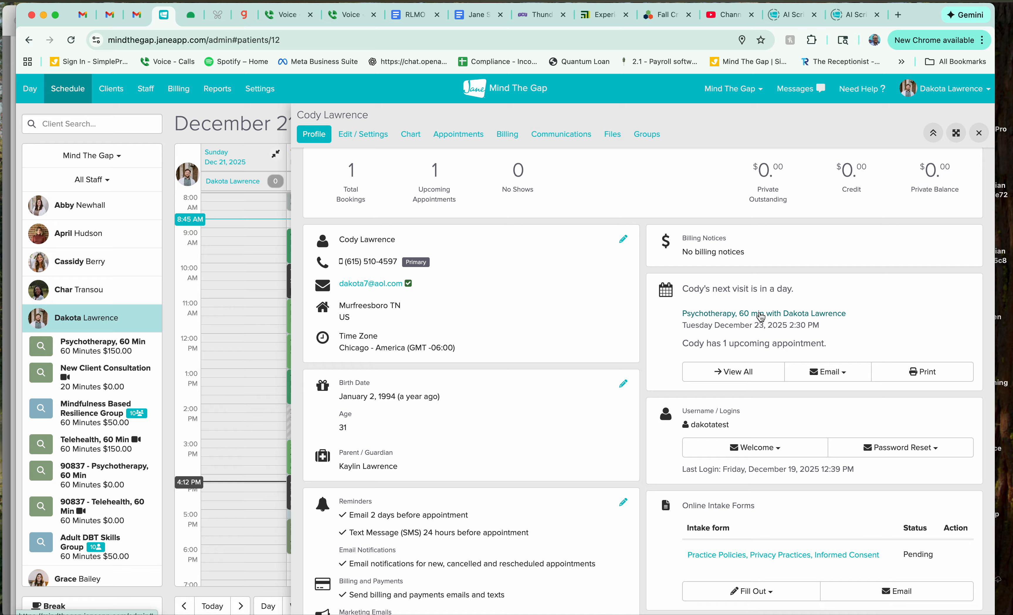
scroll(793, 408, "down", 3)
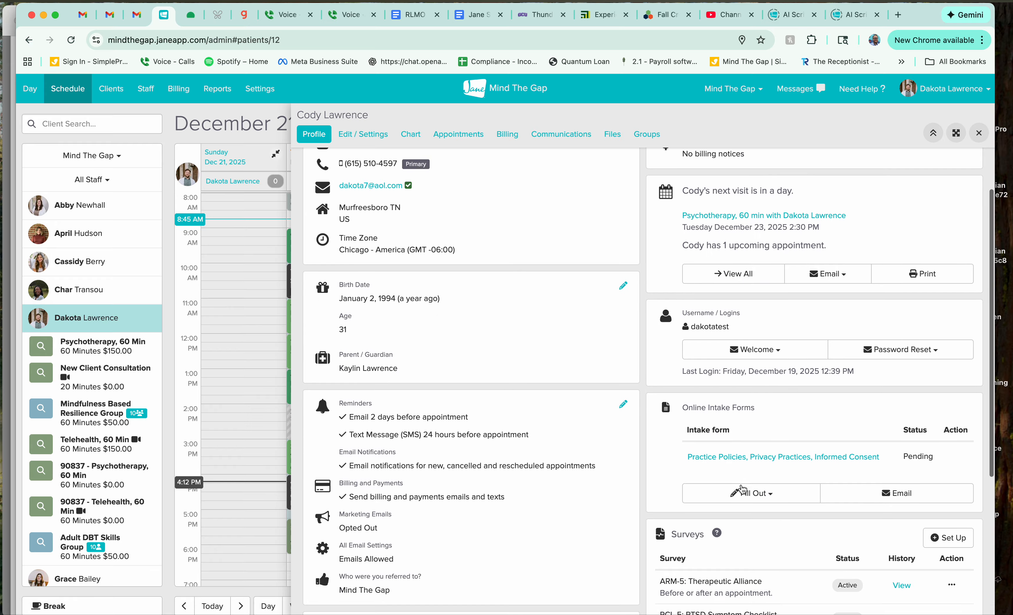
scroll(738, 499, "down", 8)
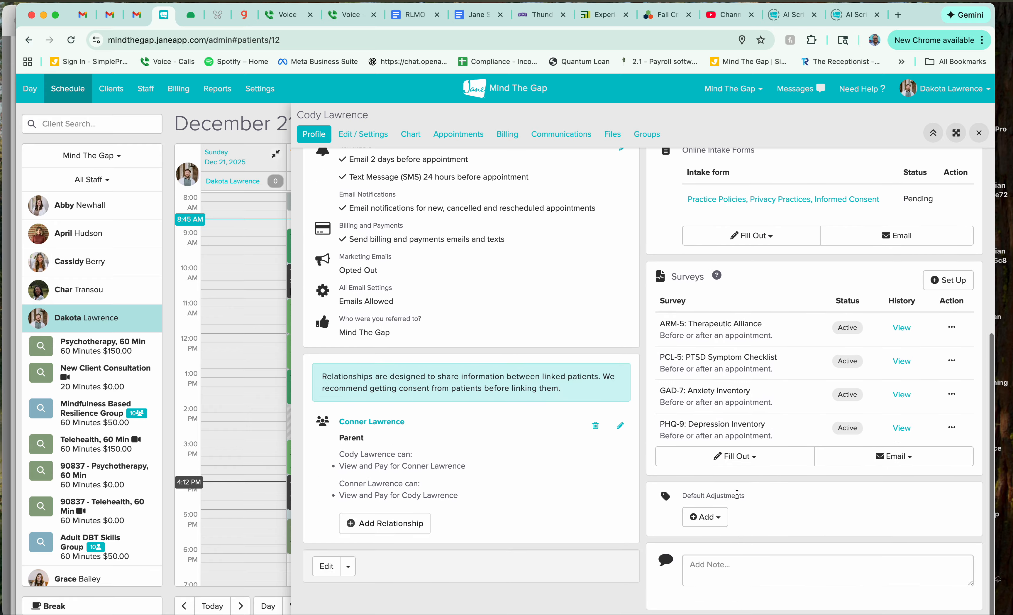
scroll(737, 494, "up", 1)
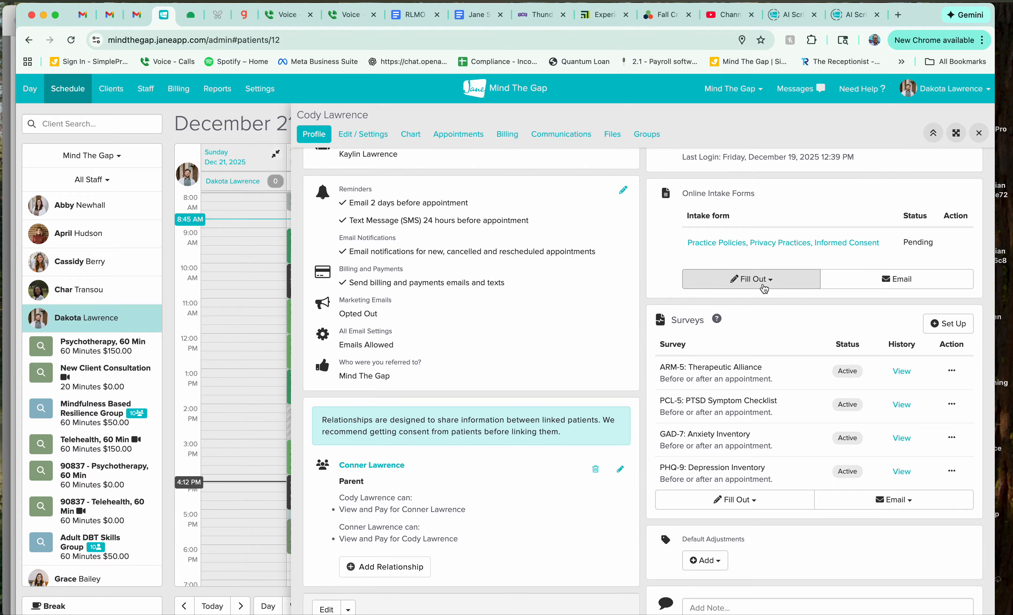
left_click(763, 287)
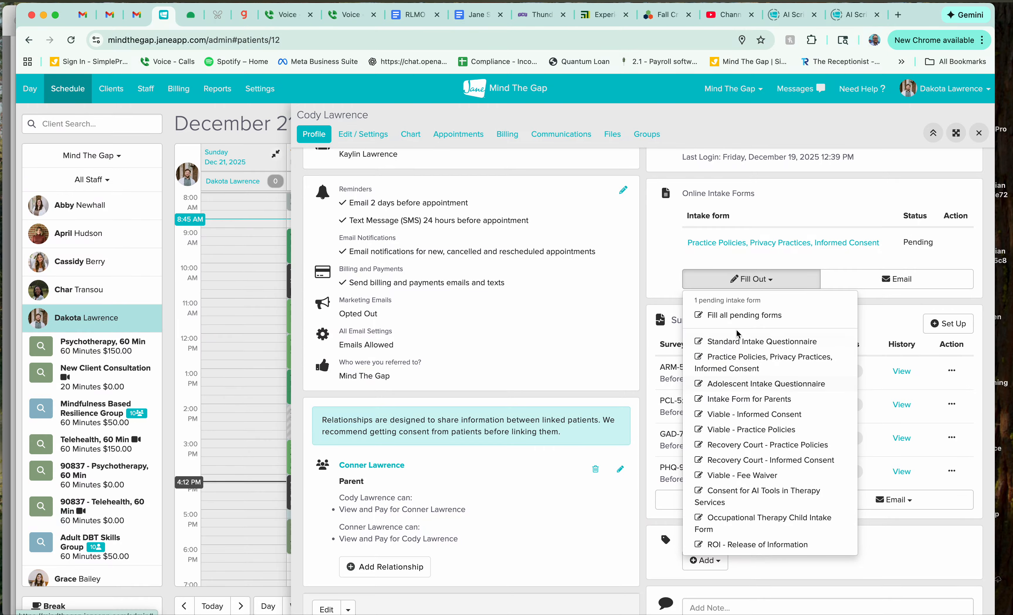
Step: Select the Consent for AI Tools in Therapy Services form for emailing to the client, and cancel without sending
left_click(863, 282)
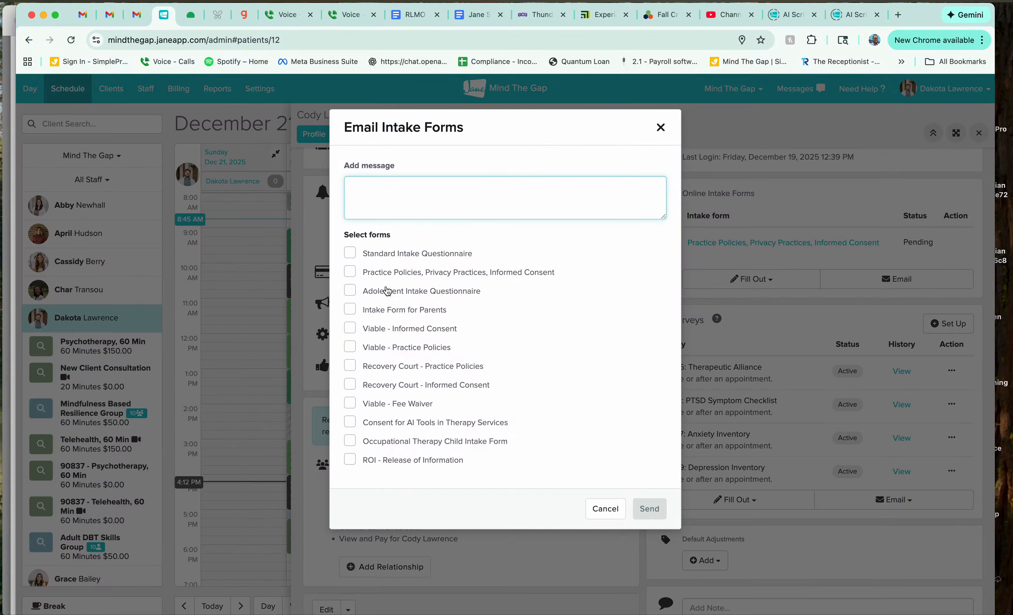
left_click(384, 426)
left_click(350, 421)
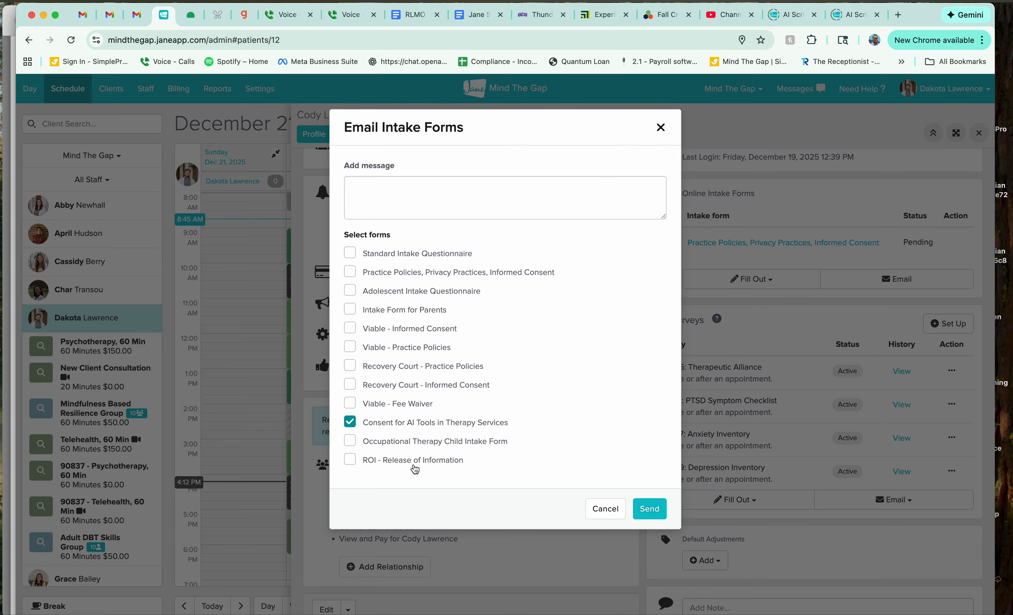
left_click(606, 509)
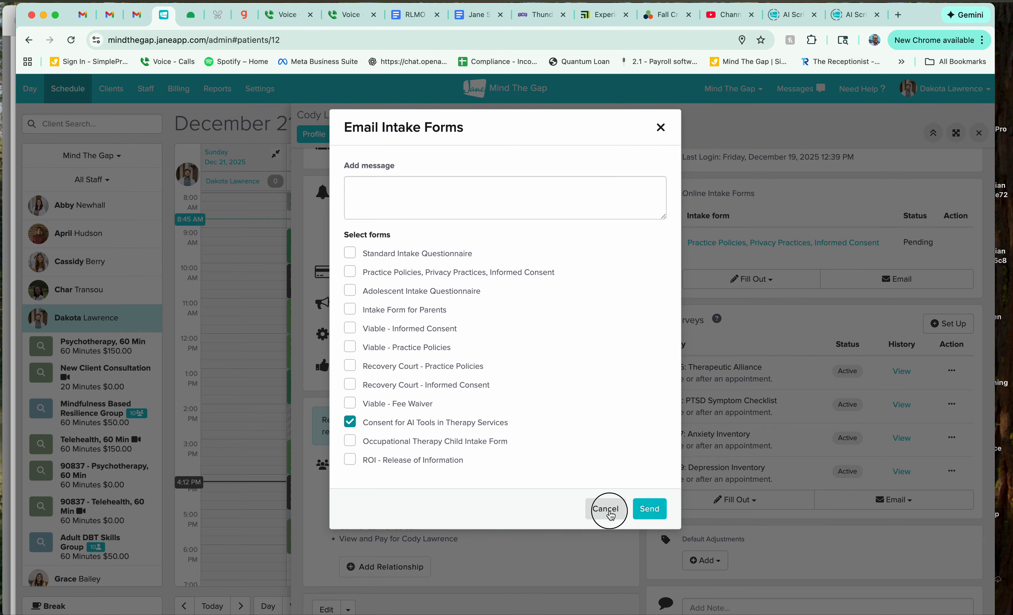
Step: Close the client's profile, and open your own staff profile's chart templates to look through the list
scroll(759, 388, "up", 10)
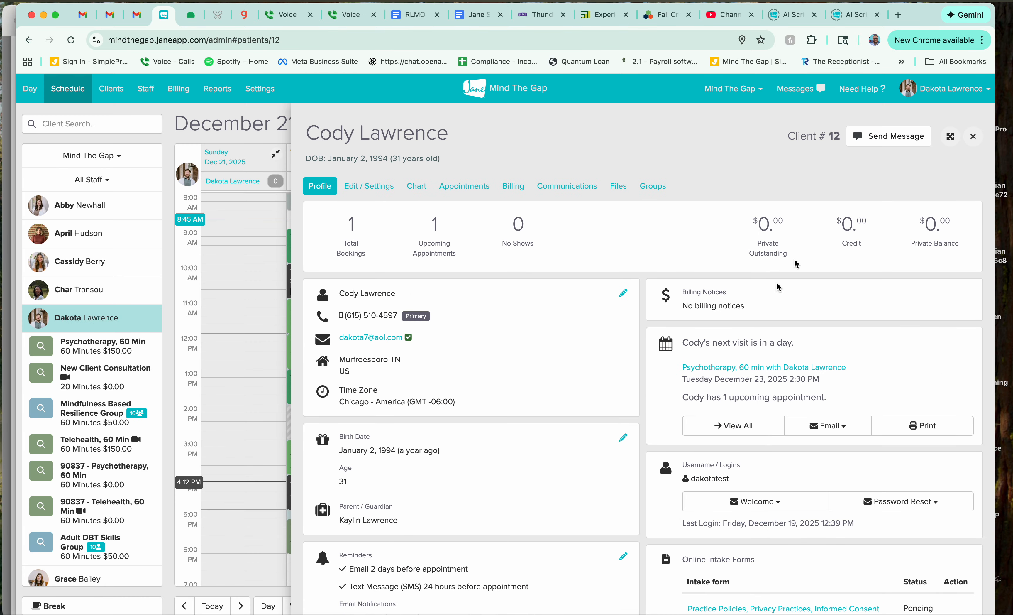
left_click(972, 137)
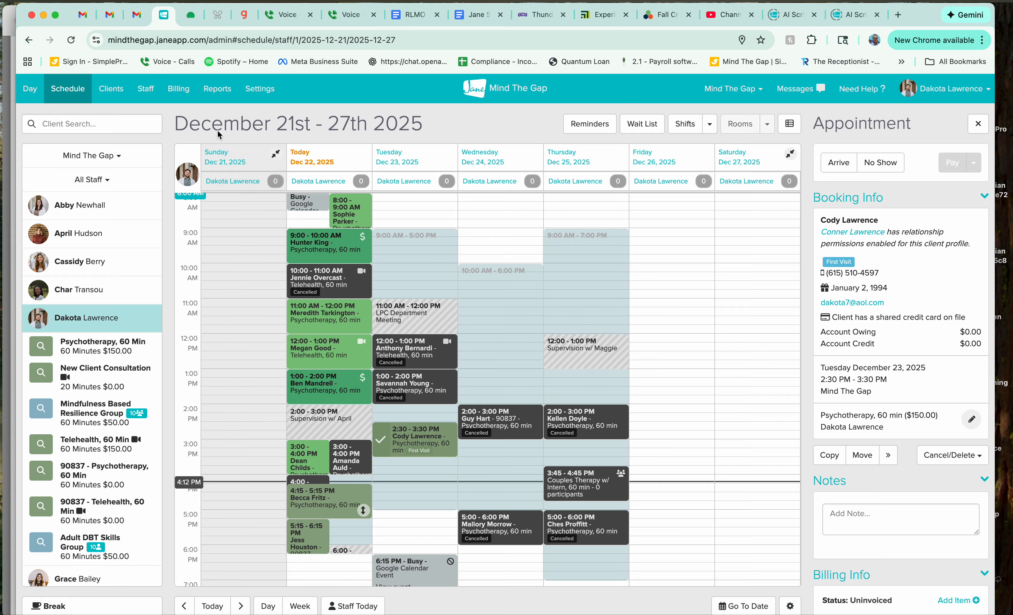
left_click(145, 96)
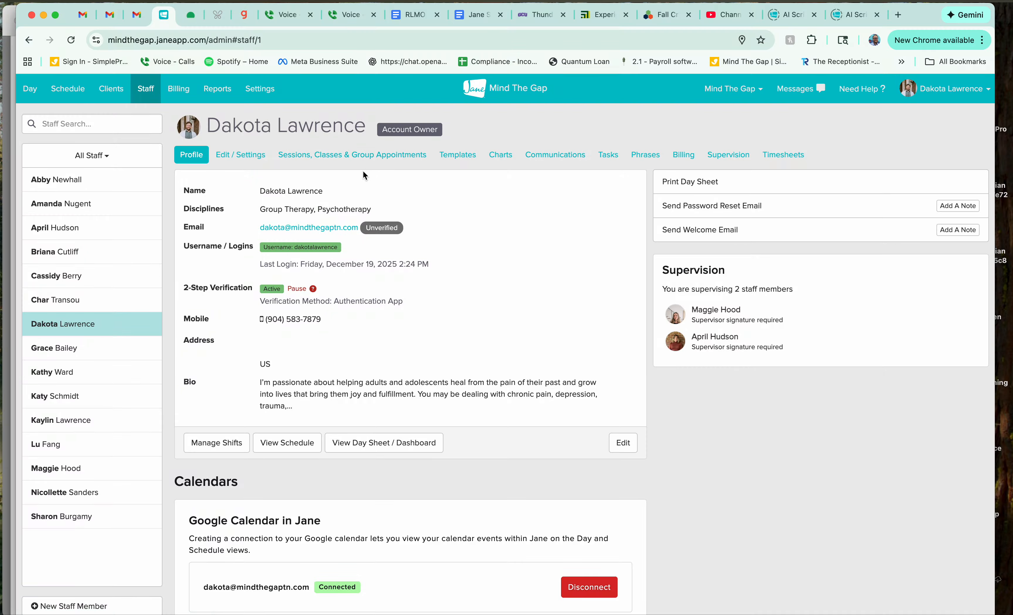
left_click(454, 159)
scroll(445, 379, "down", 2)
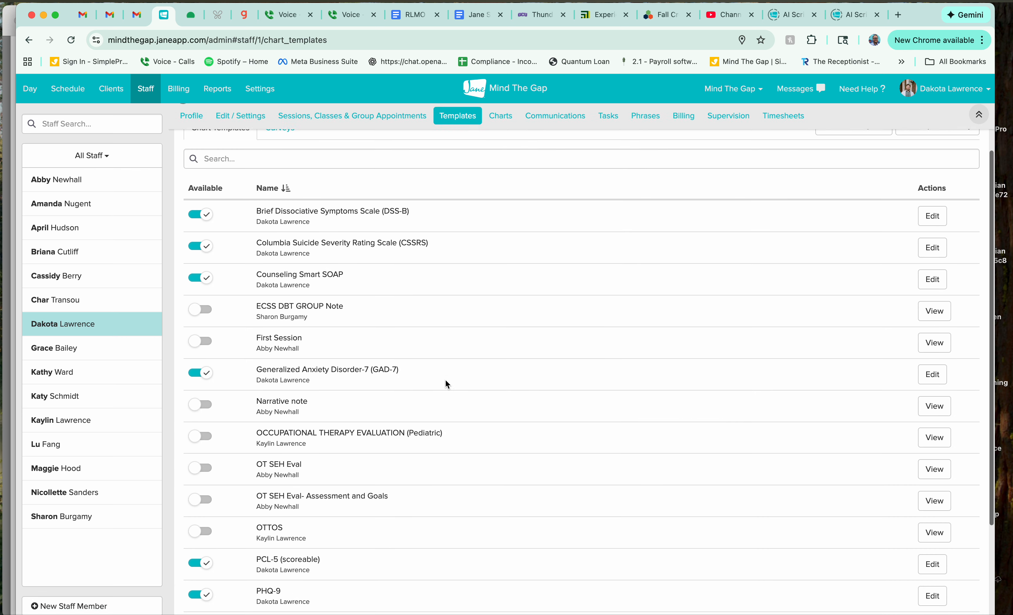
scroll(446, 381, "down", 2)
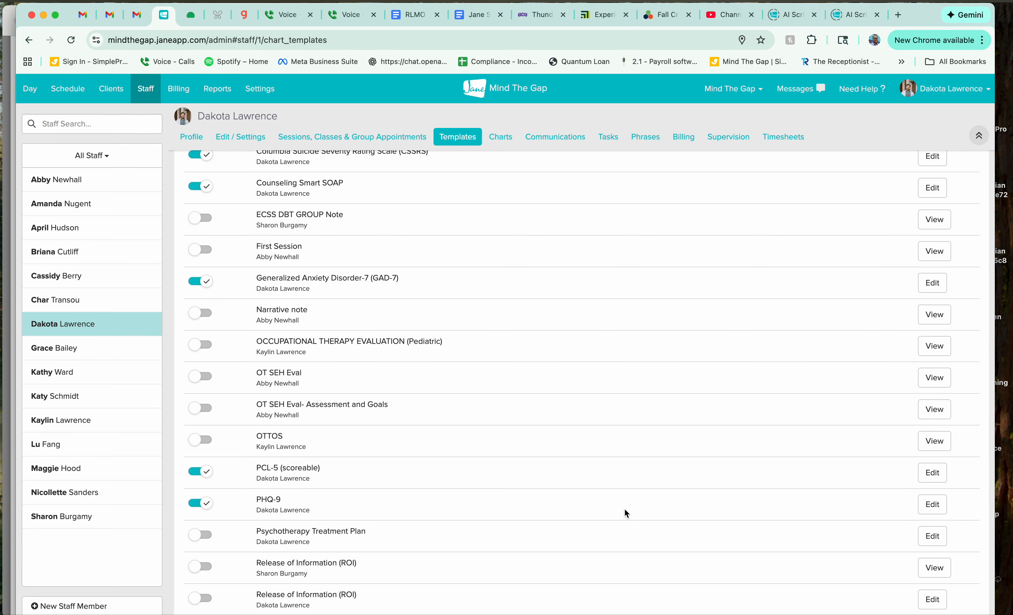
scroll(624, 508, "up", 3)
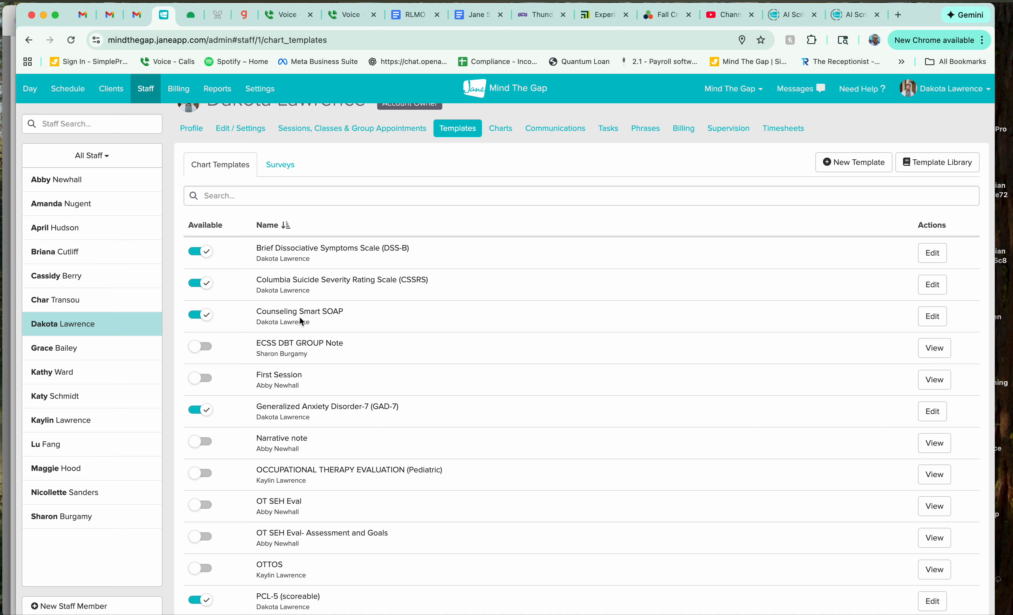
Step: Open the AI Scribe note in the Counseling Smart SOAP template and read its Subjective, Objective, Assessment and Plan prompt instructions
left_click(932, 316)
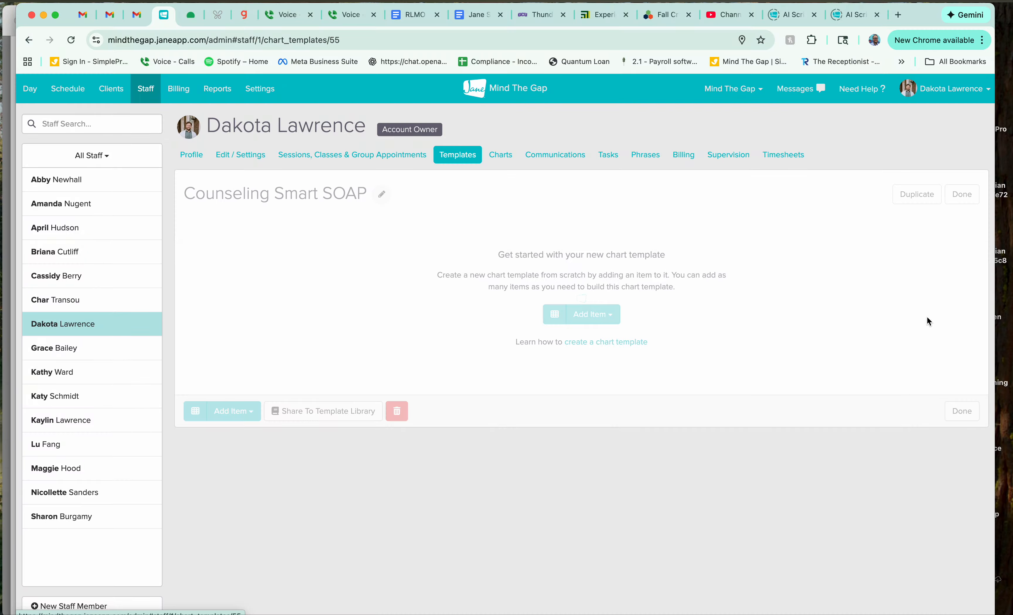
left_click(421, 275)
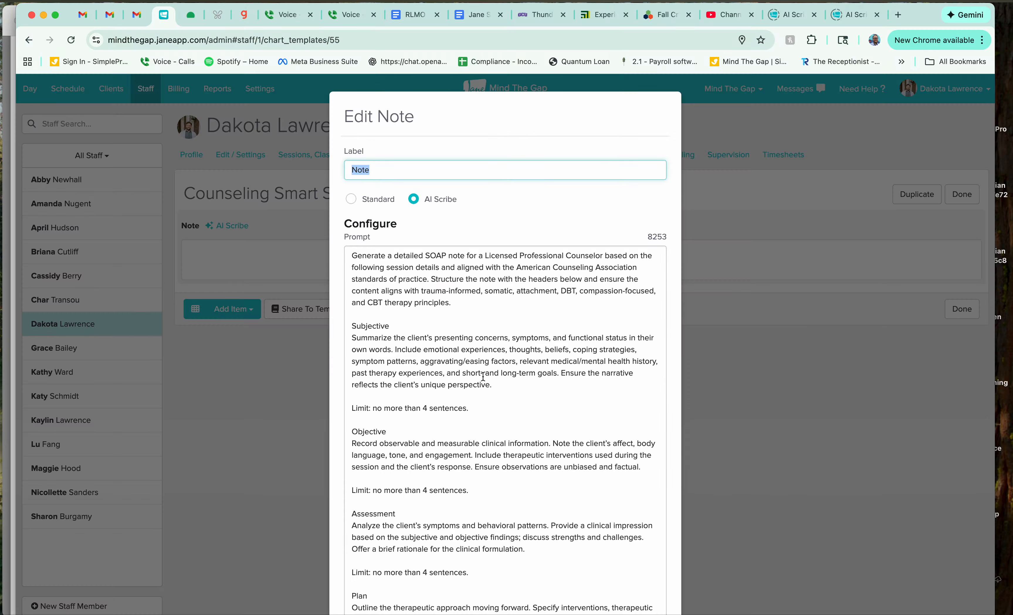
scroll(483, 376, "down", 3)
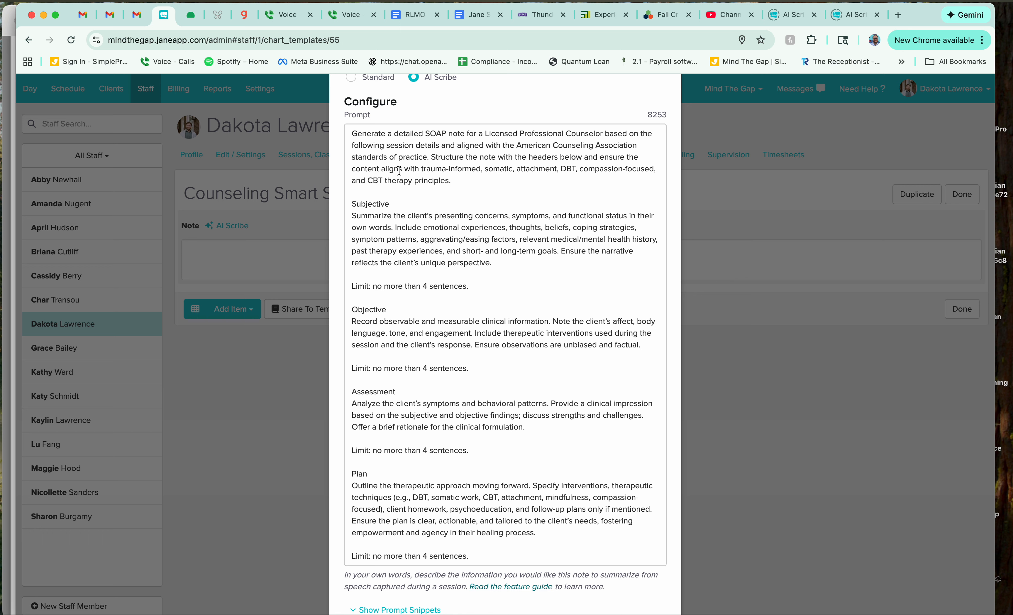
left_click(420, 169)
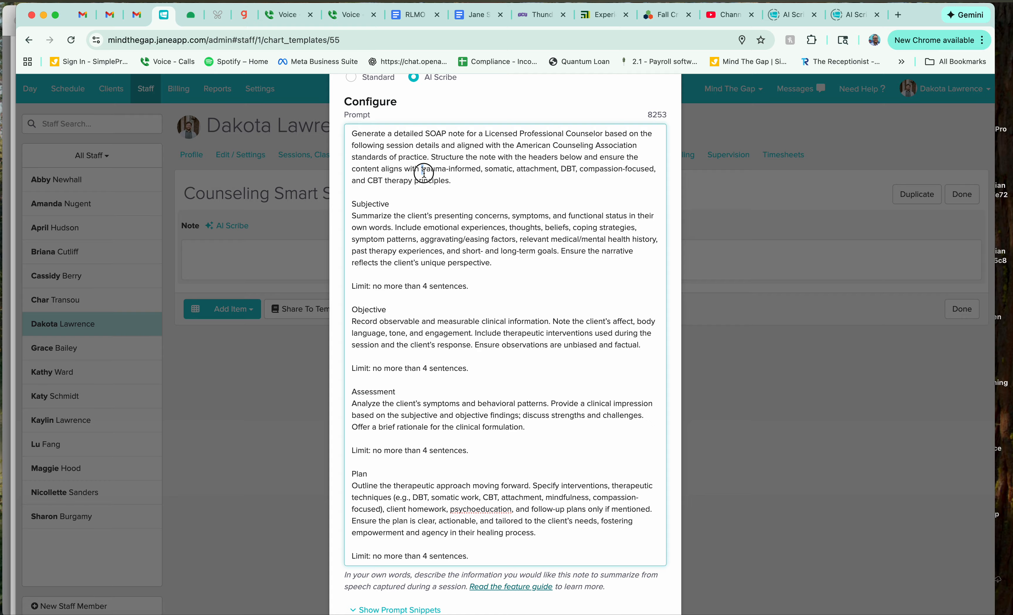
left_click_drag(414, 157, 412, 181)
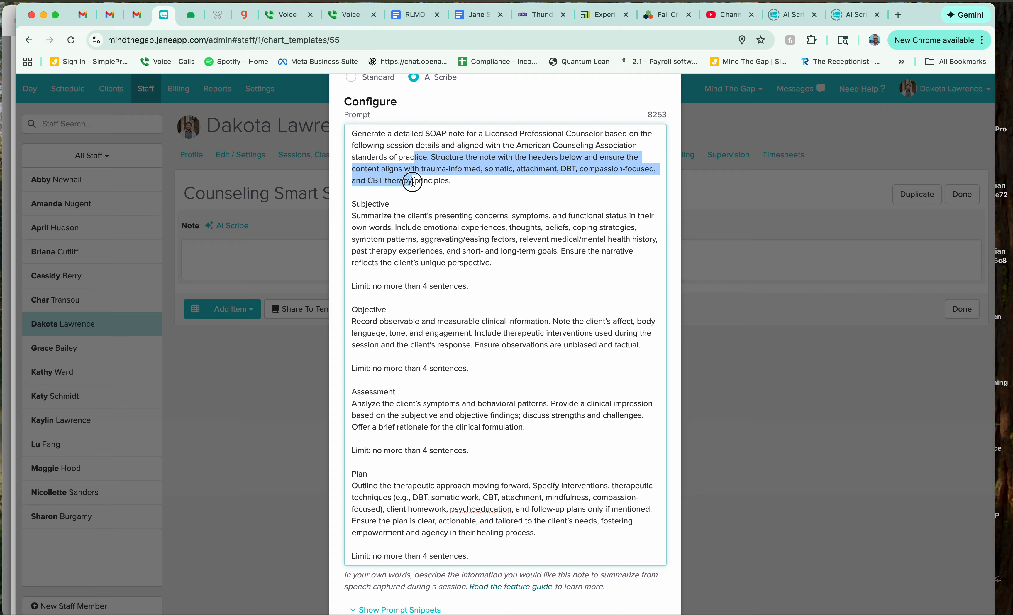
left_click(463, 182)
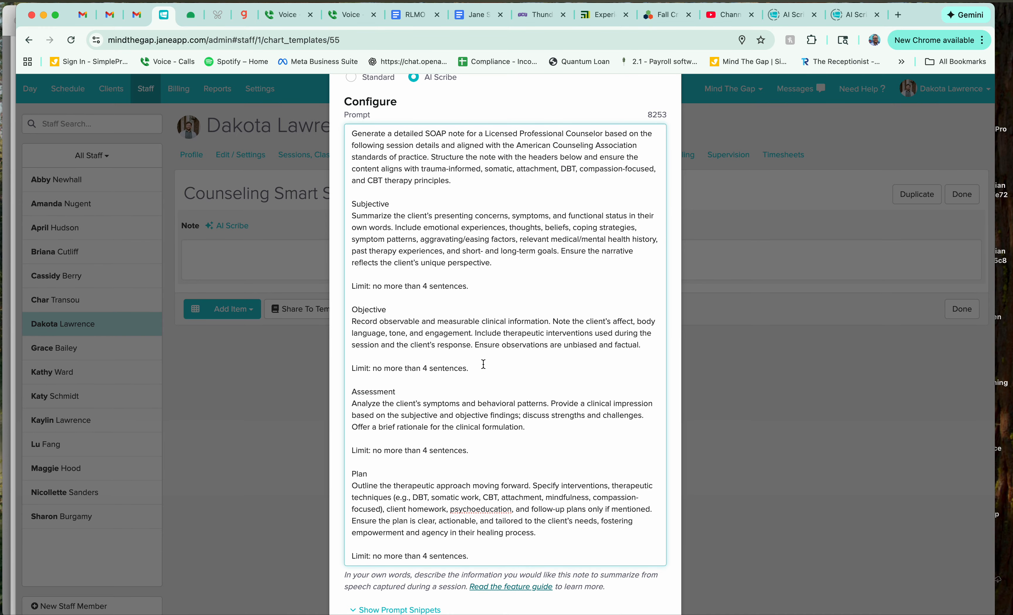
scroll(483, 363, "down", 3)
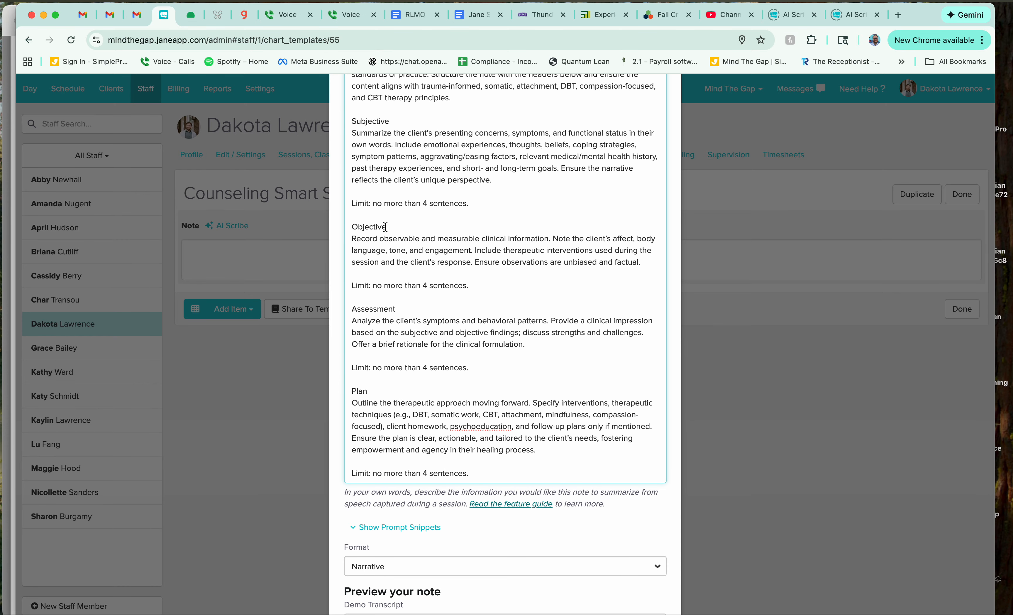
left_click_drag(369, 203, 408, 204)
left_click(409, 254)
scroll(391, 394, "down", 4)
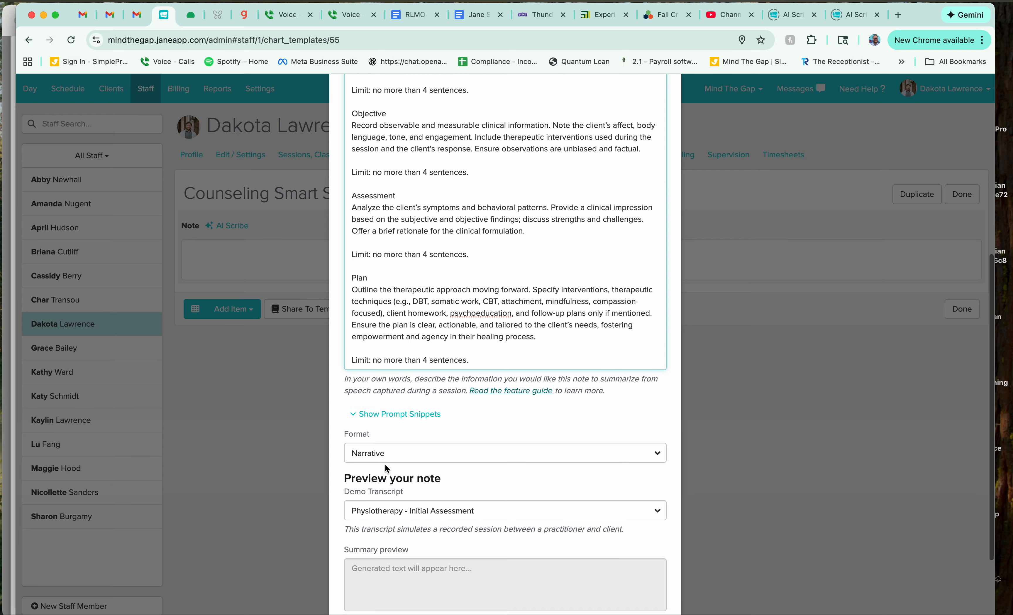
Step: Check the note's format options, keep Narrative, and close the Counseling Smart SOAP template
left_click(373, 447)
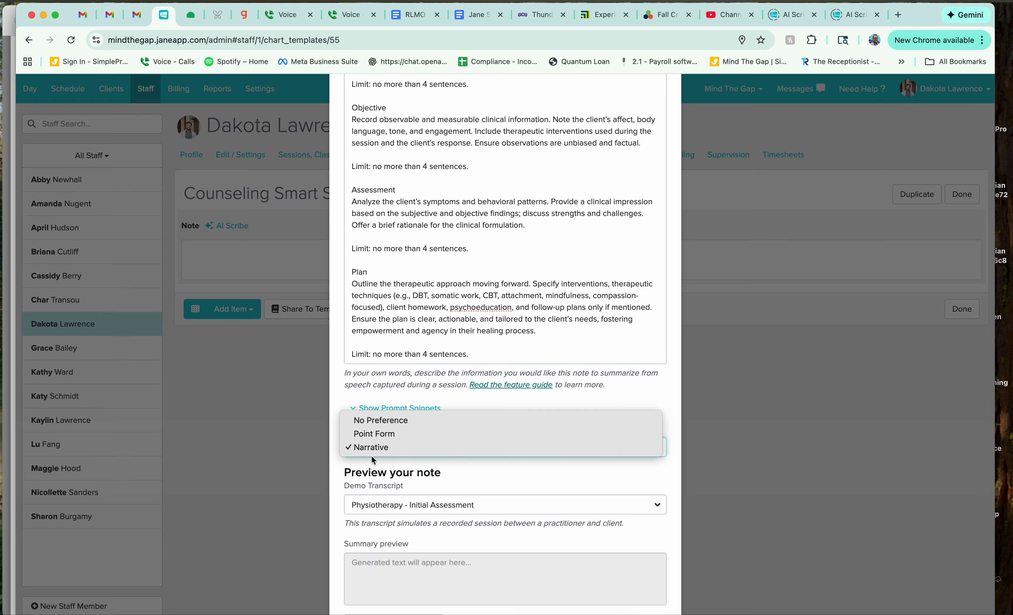
left_click(395, 469)
scroll(395, 469, "down", 3)
left_click(596, 581)
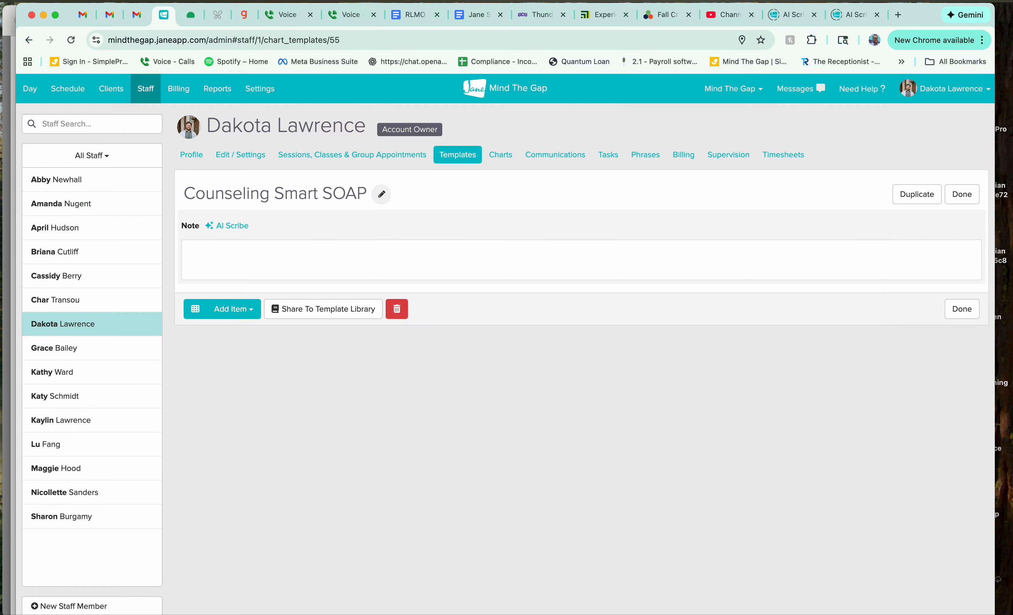
left_click(965, 311)
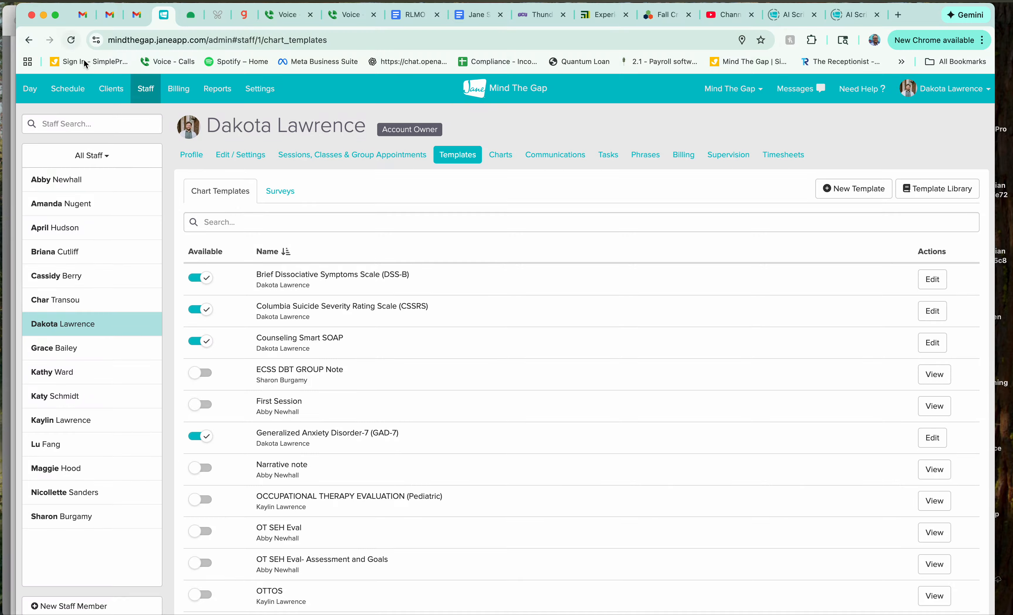
Step: Return to the schedule and open the chart of the client booked Tuesday December 23 at 2:30 PM
left_click(76, 91)
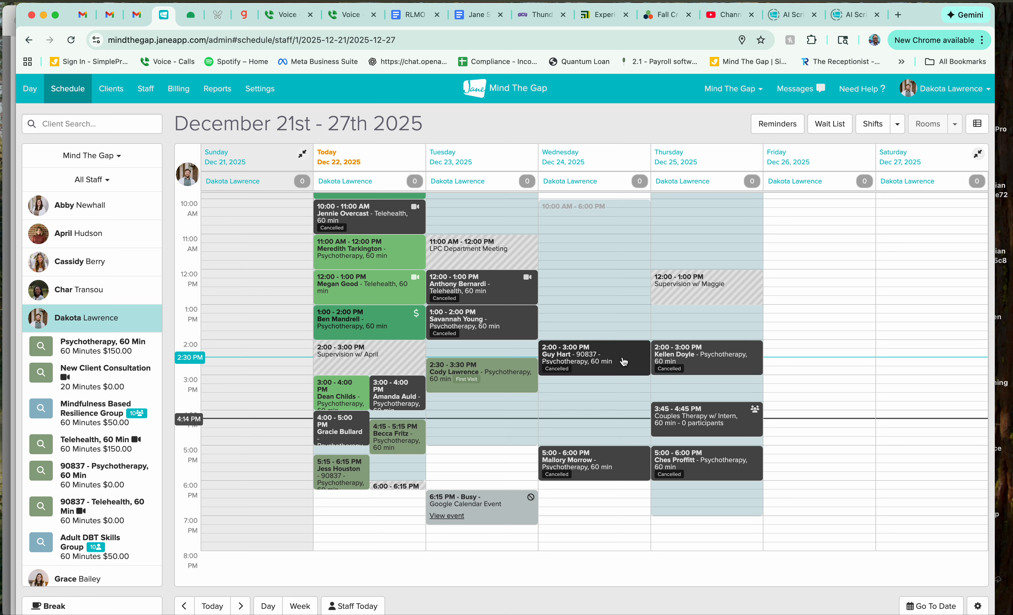
left_click(468, 387)
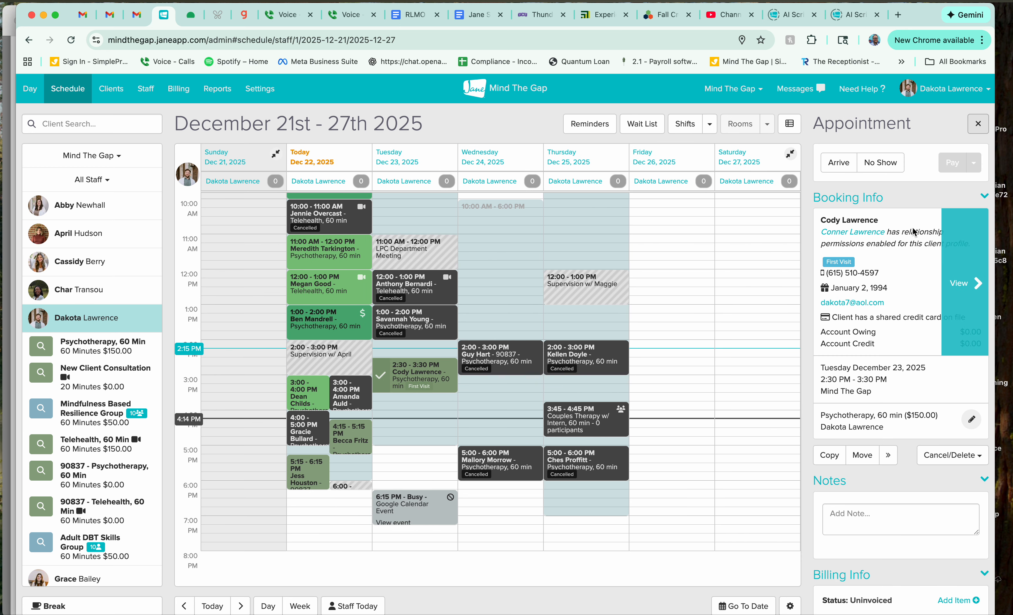
mouse_move(848, 323)
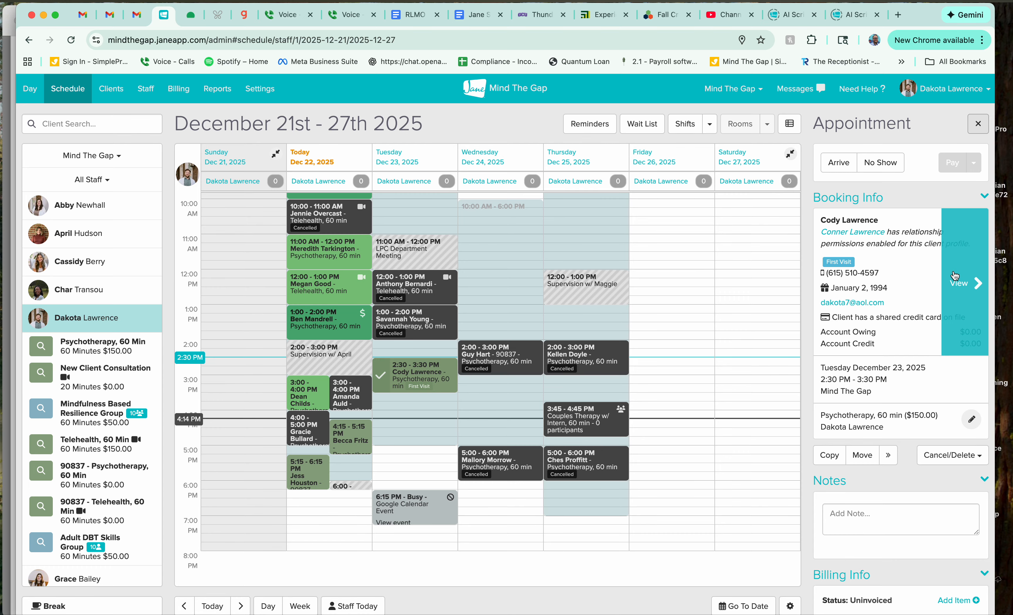
left_click(954, 274)
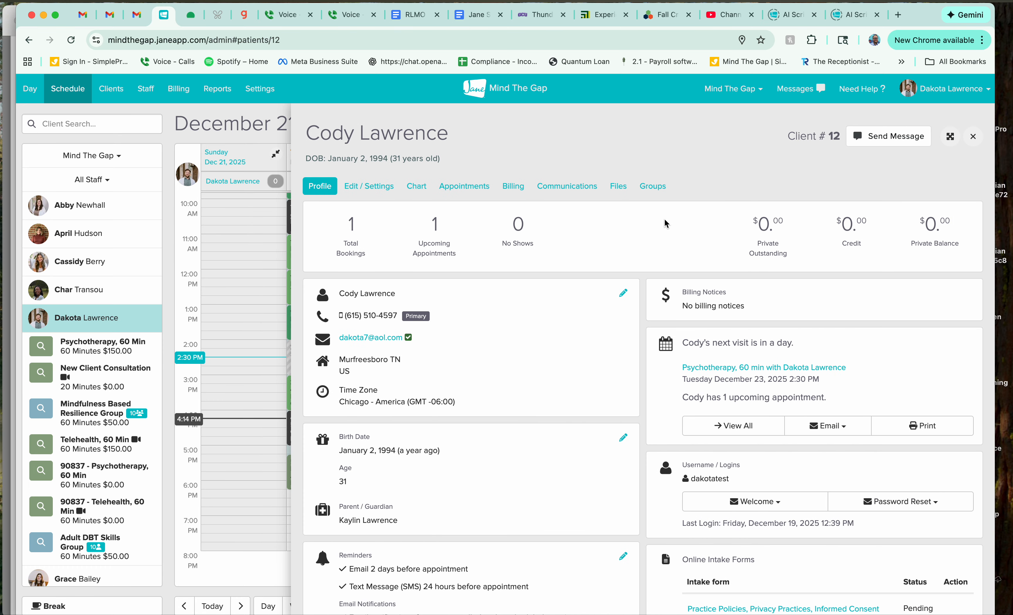
left_click(416, 186)
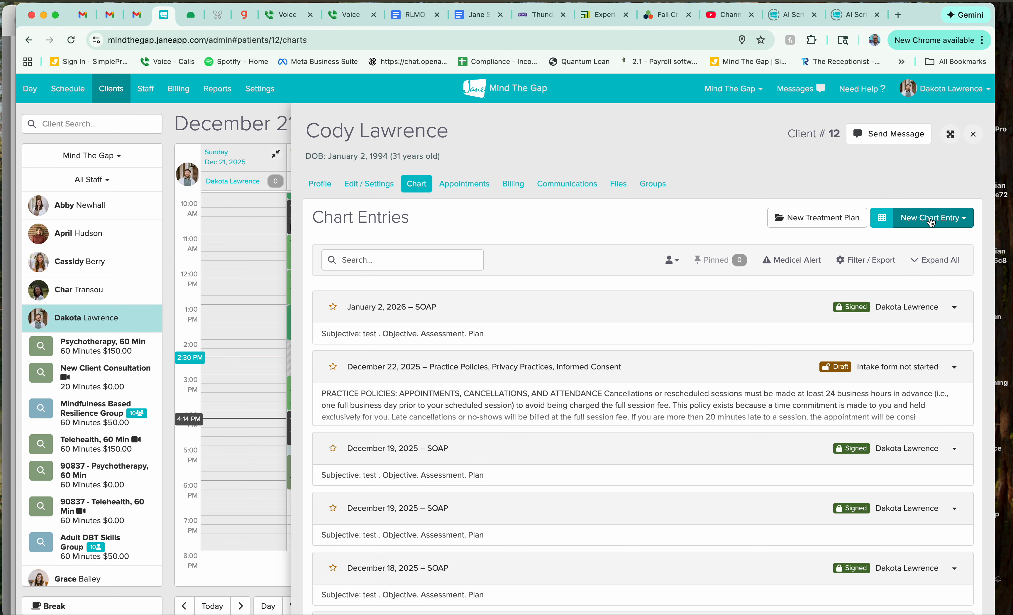
Step: Create a new chart entry for the client from the Counseling Smart SOAP template
left_click(931, 222)
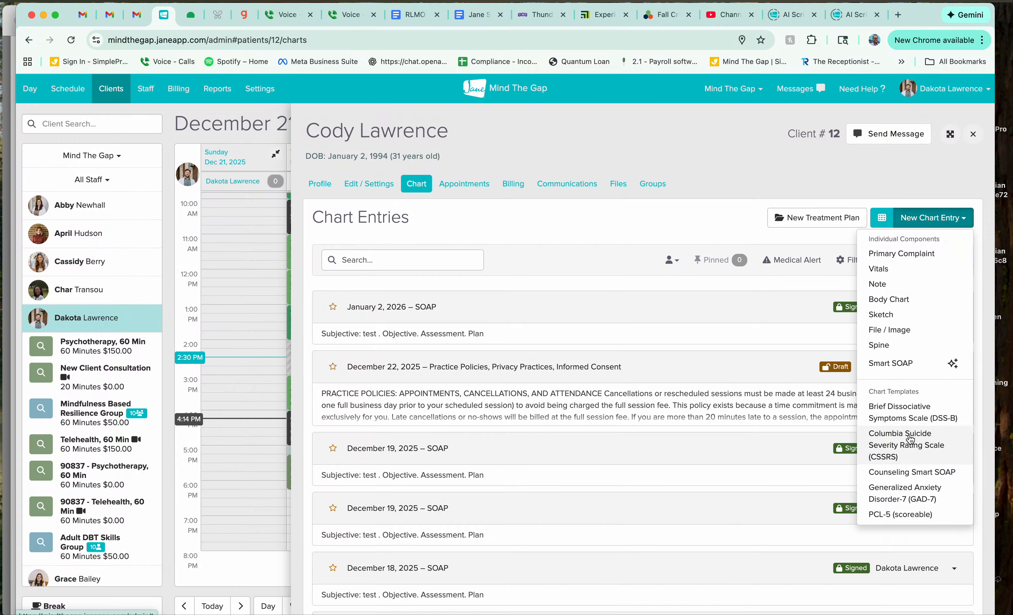
scroll(907, 414, "down", 3)
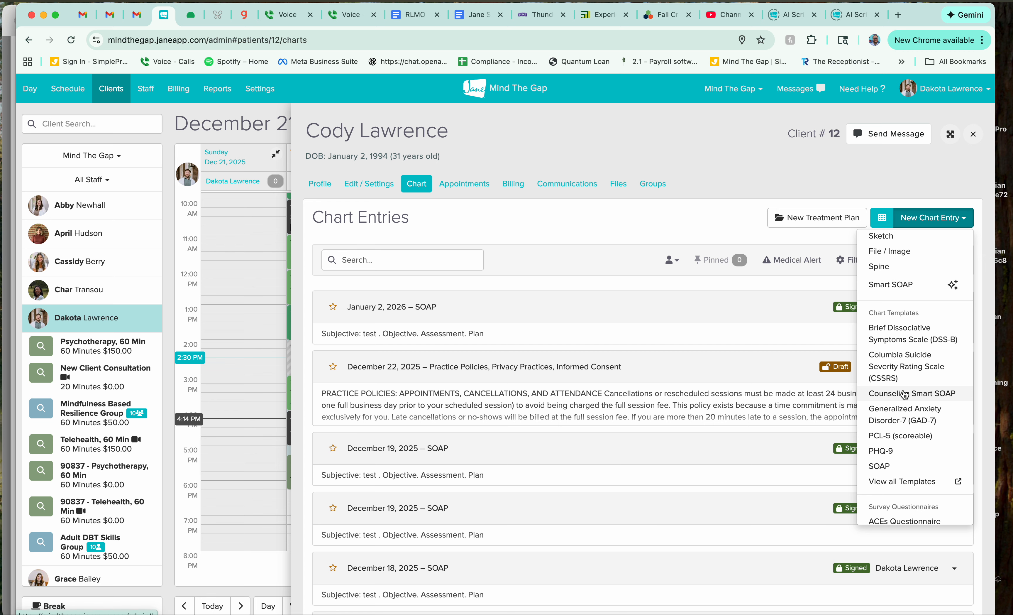
left_click(894, 394)
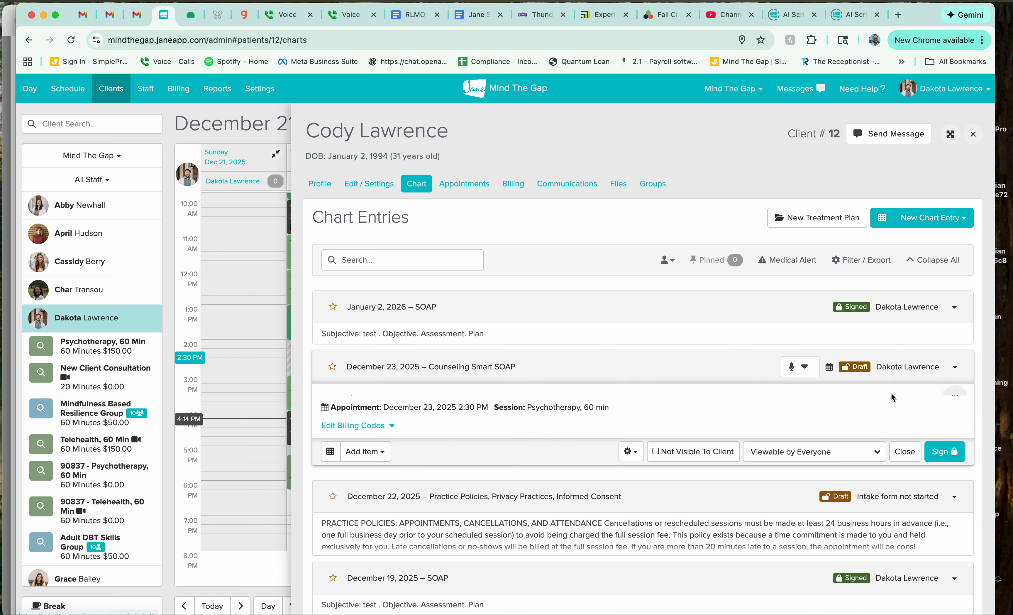
scroll(659, 412, "down", 2)
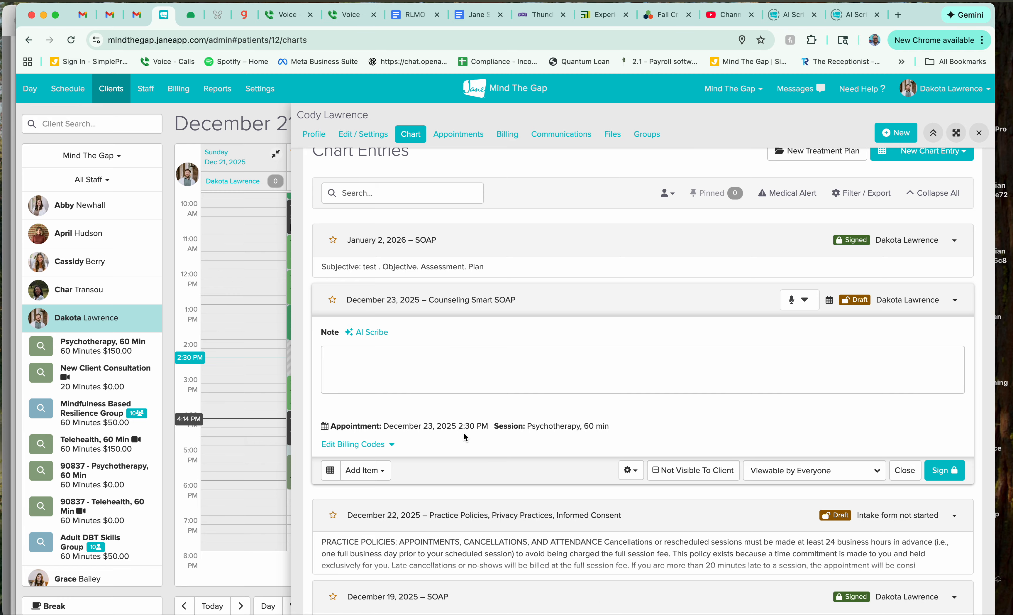
scroll(464, 434, "down", 1)
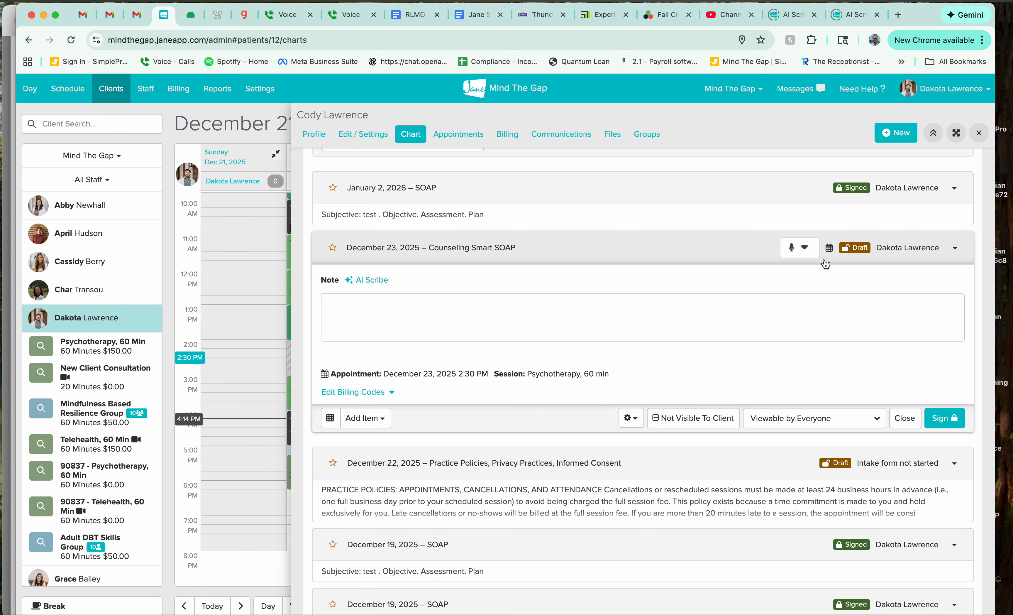
Step: Record a spoken session summary for the Counseling Smart SOAP entry using the MacBook Pro Microphone, and finish the recording
left_click(803, 251)
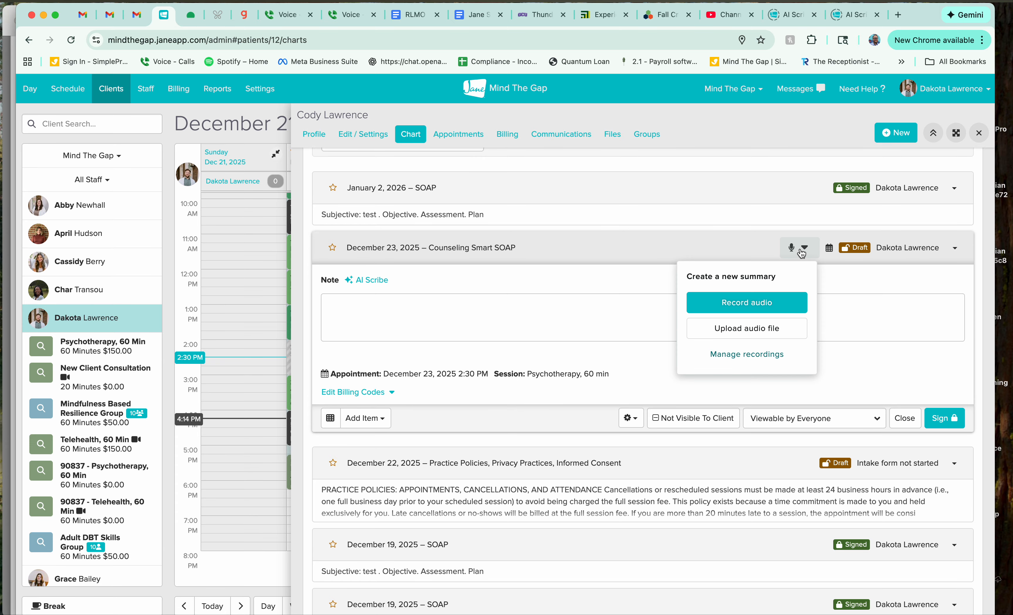
left_click(761, 309)
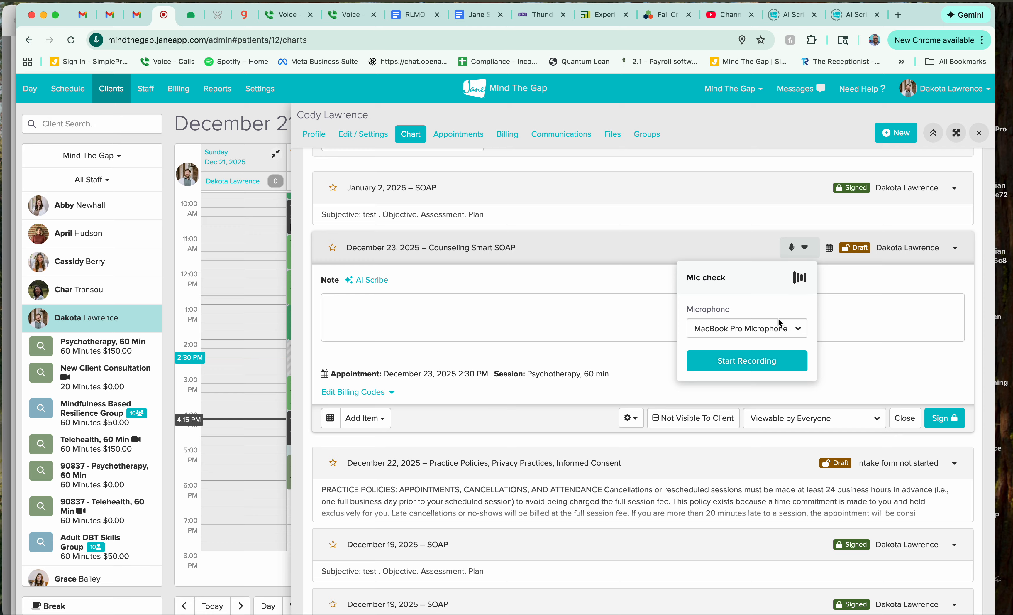
left_click(780, 329)
left_click(780, 330)
left_click(784, 360)
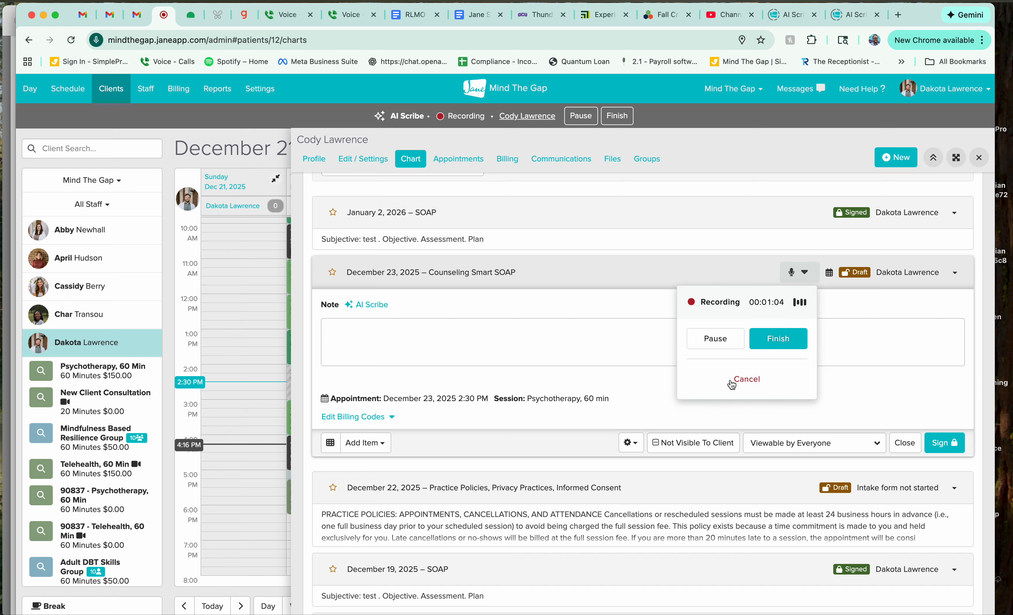
left_click(775, 339)
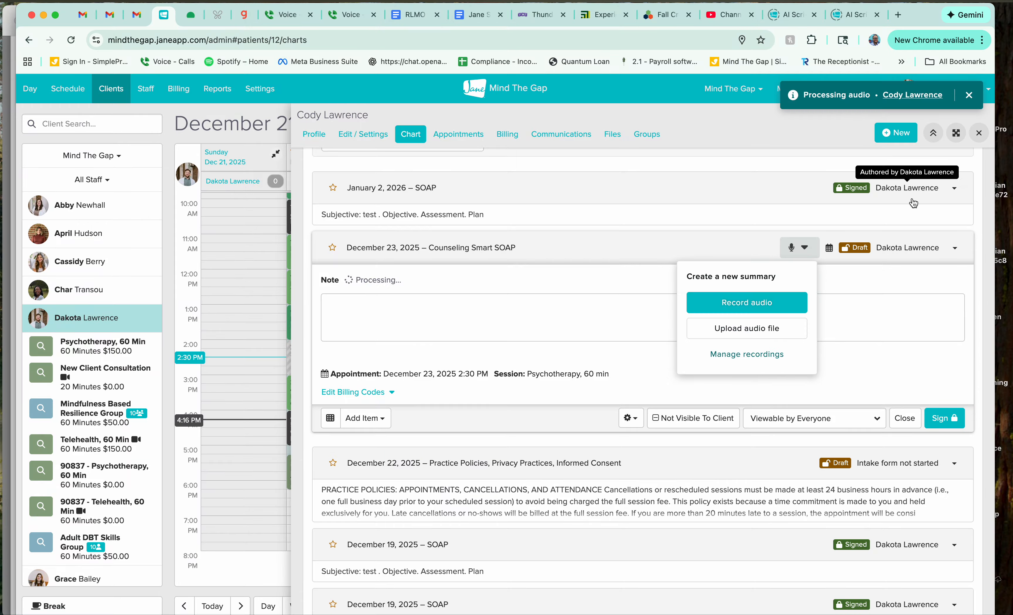
Step: Return to the schedule, and reopen the client's December 23, 2025 Counseling Smart SOAP draft from the booked appointment
left_click(978, 133)
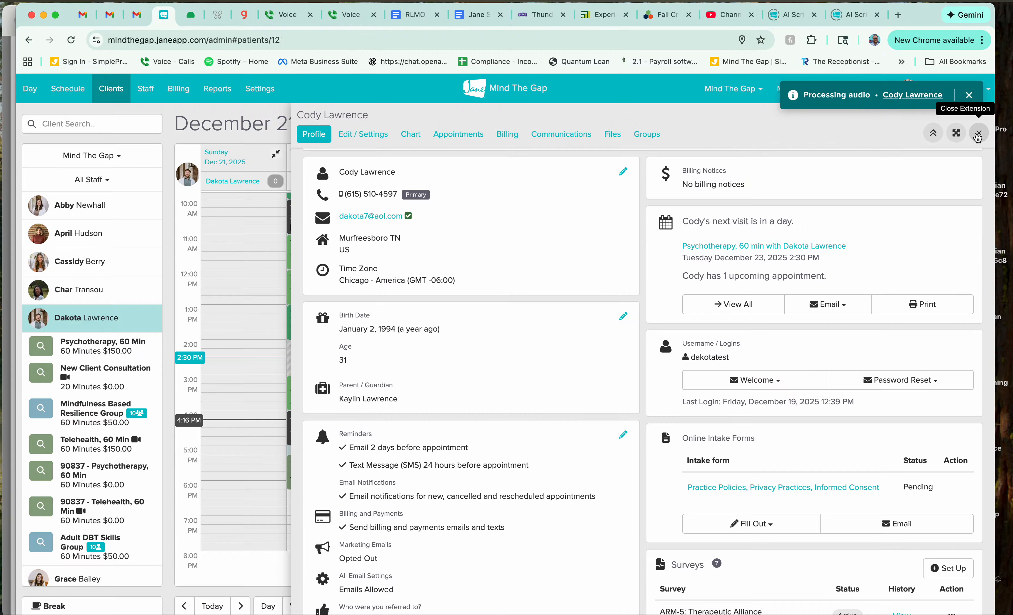
left_click(978, 134)
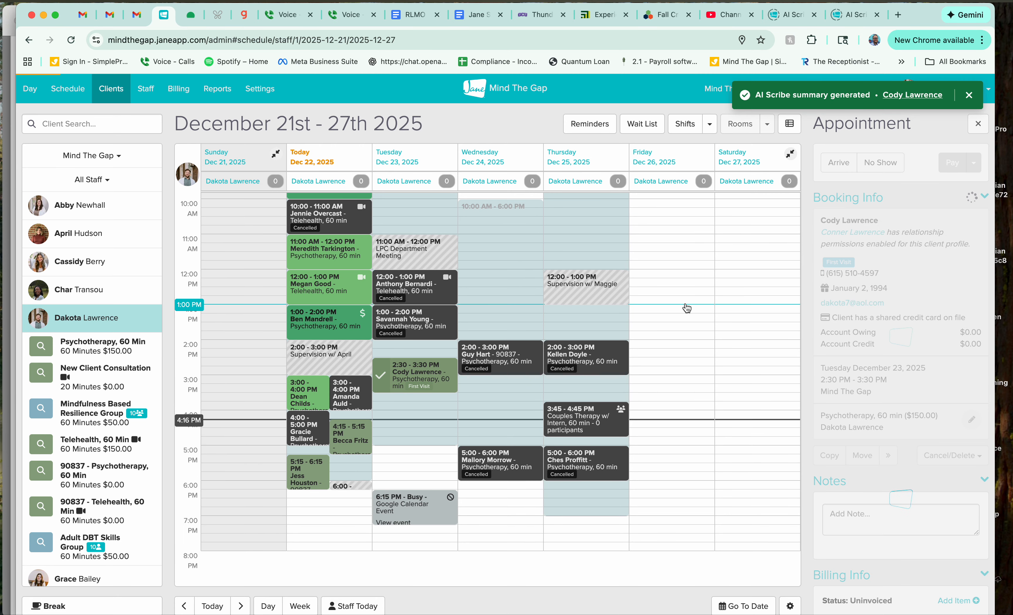
left_click(953, 248)
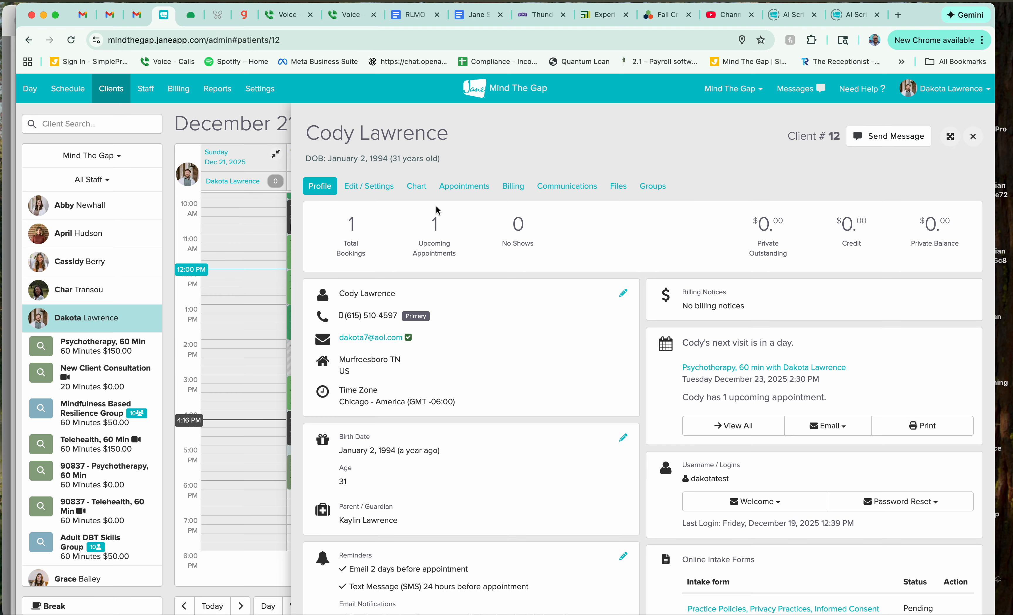
left_click(423, 195)
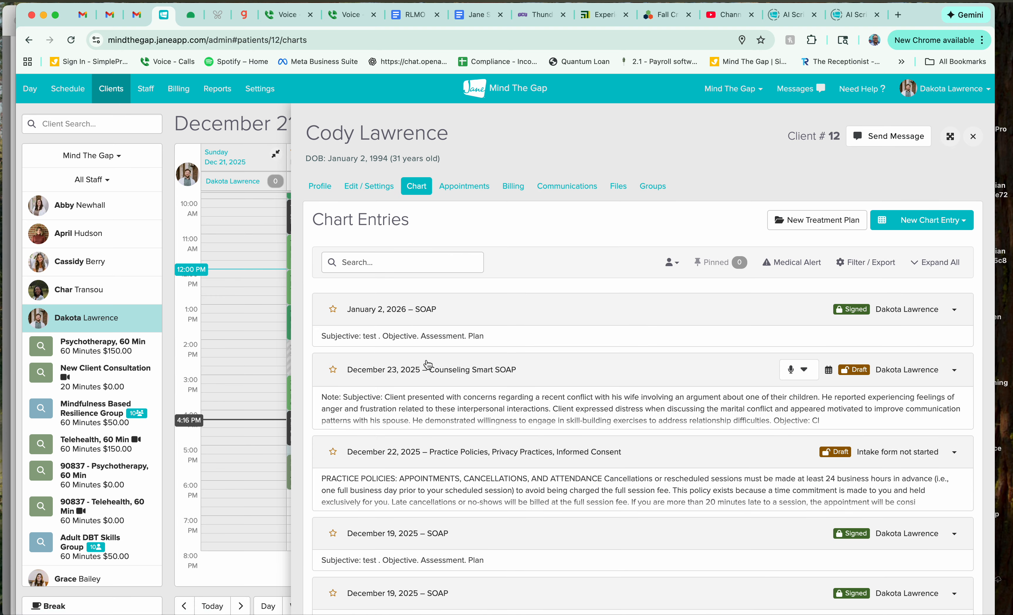
left_click(425, 368)
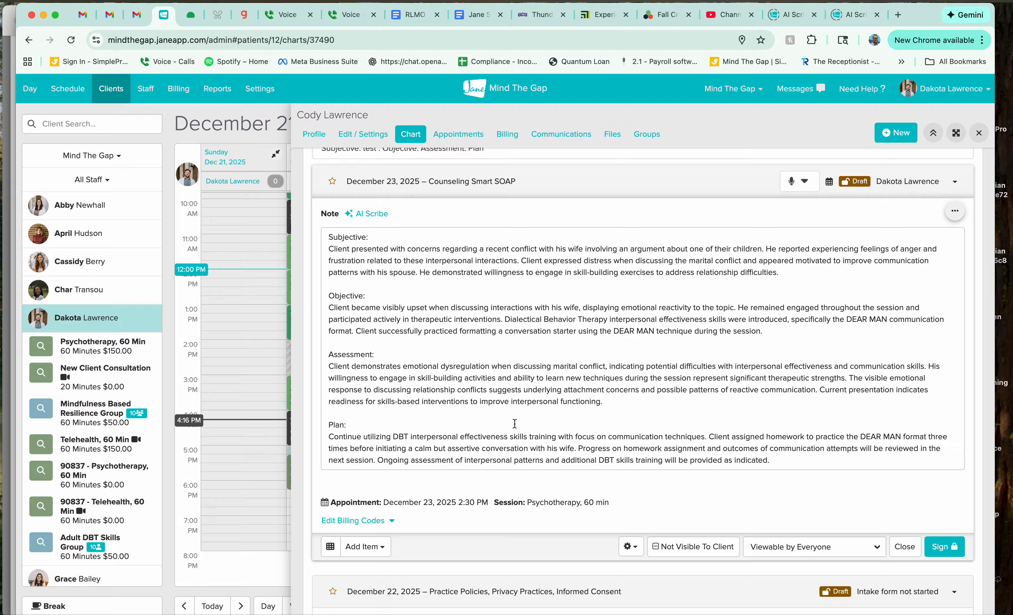
Step: Review the AI-generated Subjective, Objective, Assessment and Plan note, and close the client's profile to return to the schedule
scroll(666, 413, "down", 1)
scroll(666, 413, "up", 1)
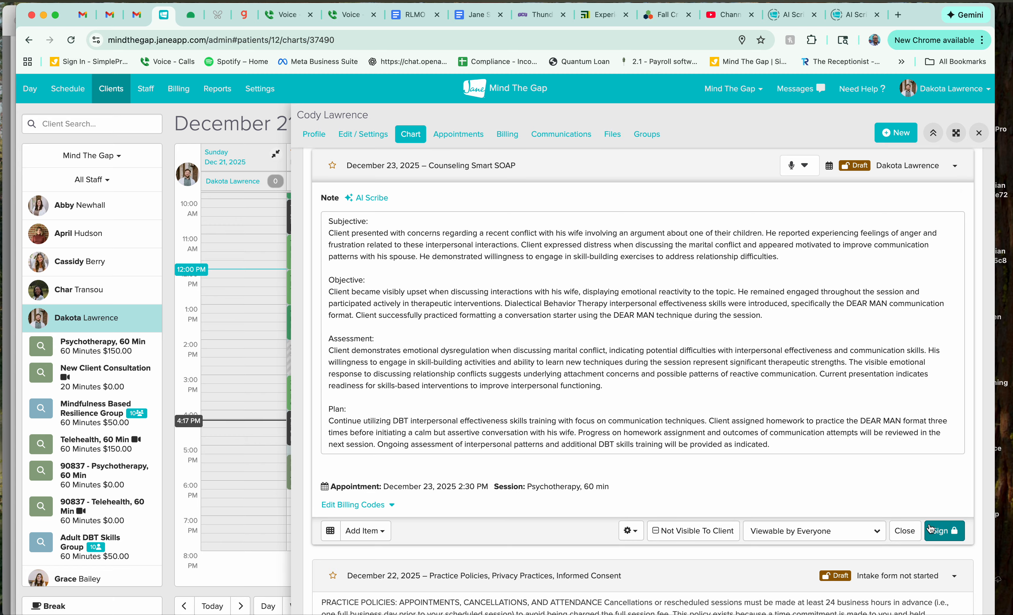
scroll(945, 221, "up", 2)
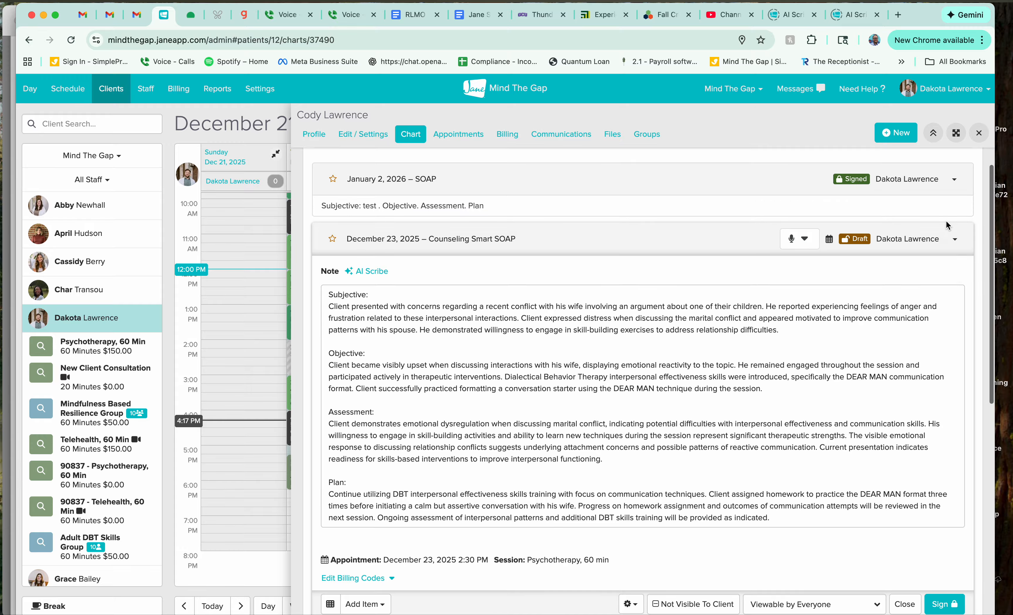
left_click(611, 252)
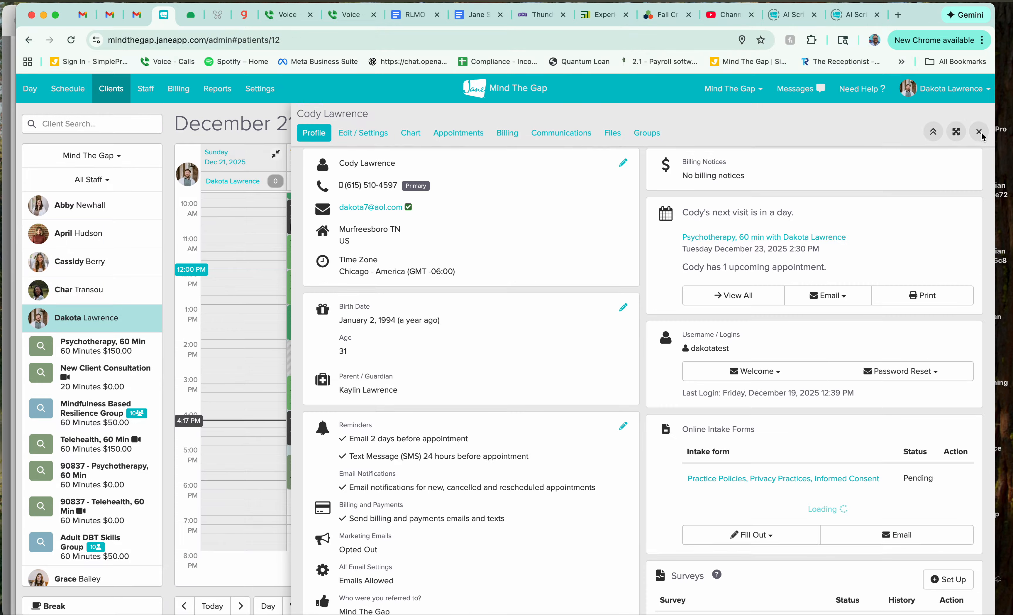
left_click(978, 133)
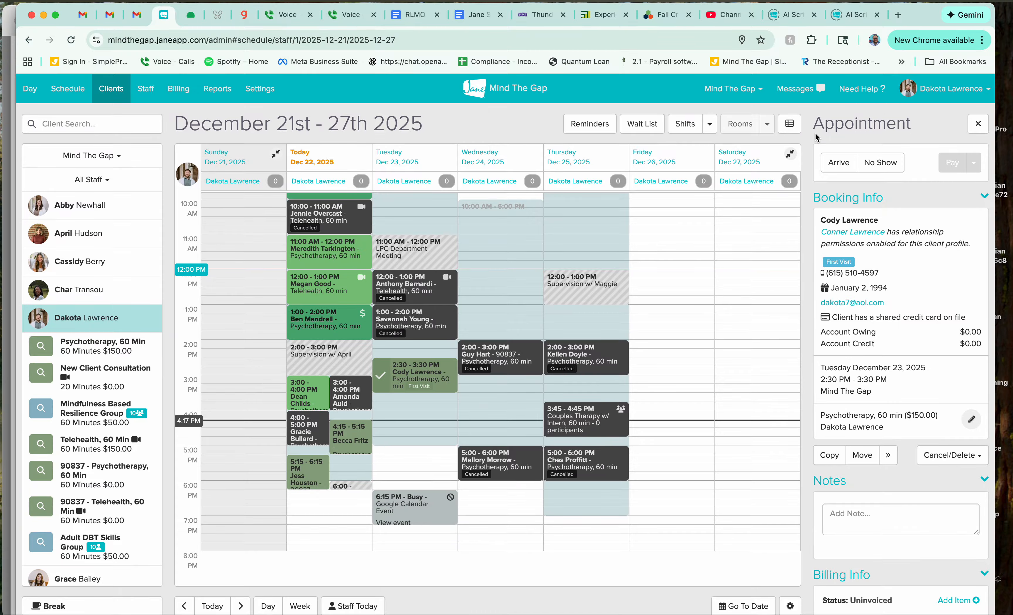